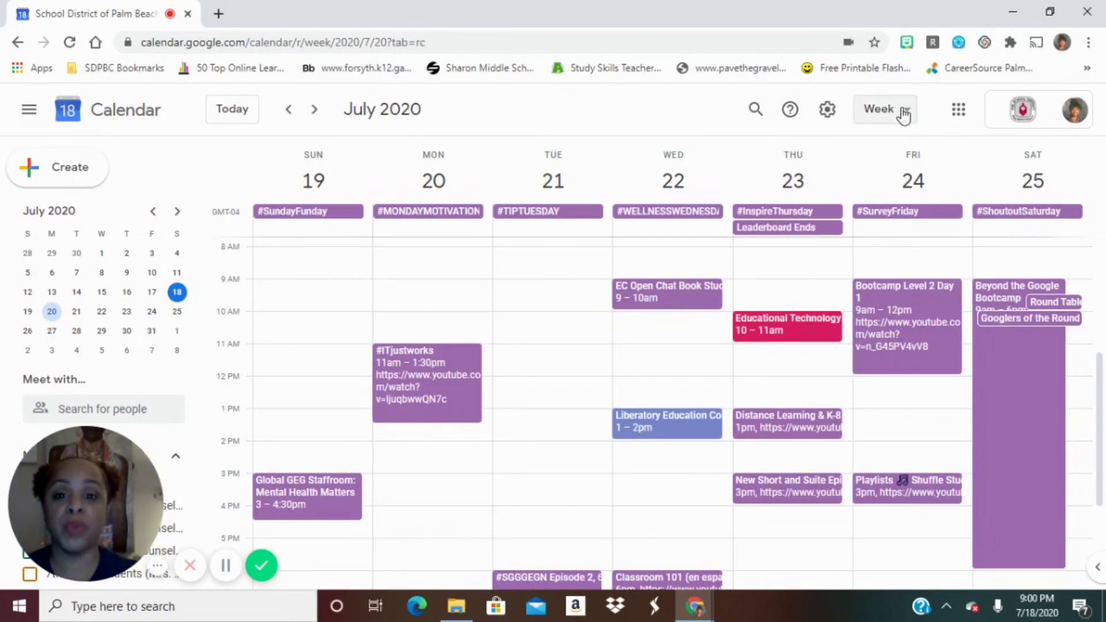
- Start a new calendar entry titled 'Virtual Hours'
left_click(79, 175)
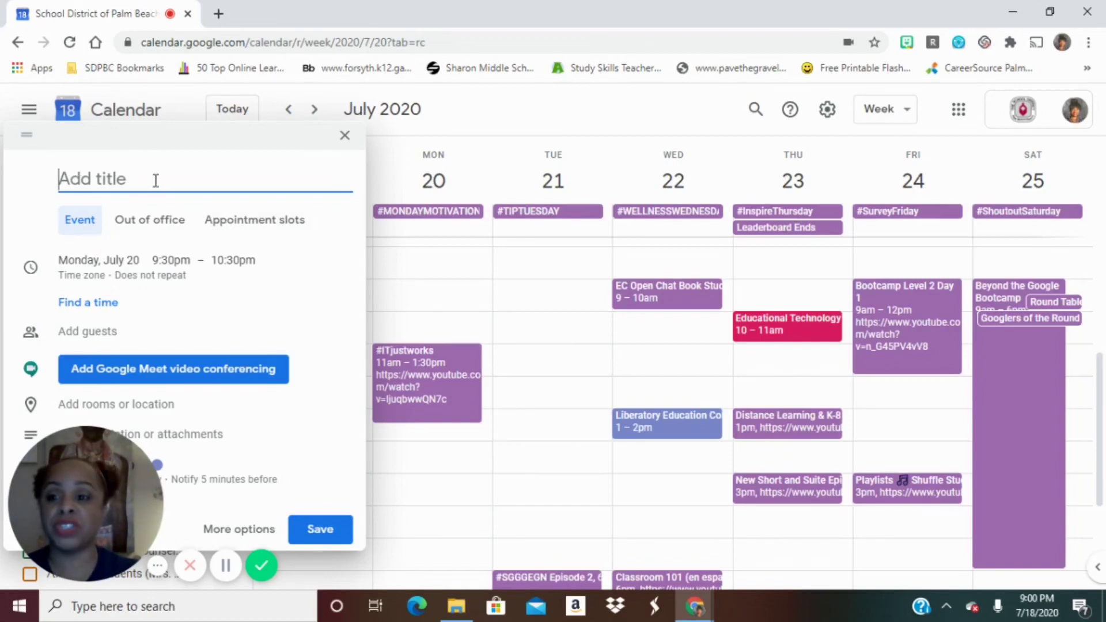
type("Virtual ")
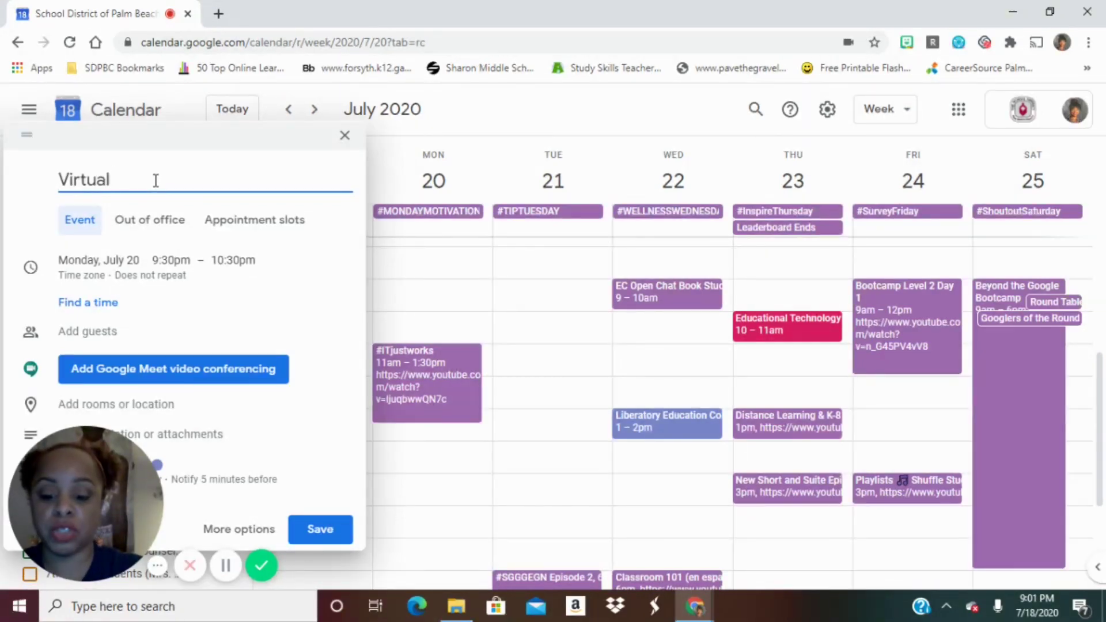
type("Hours")
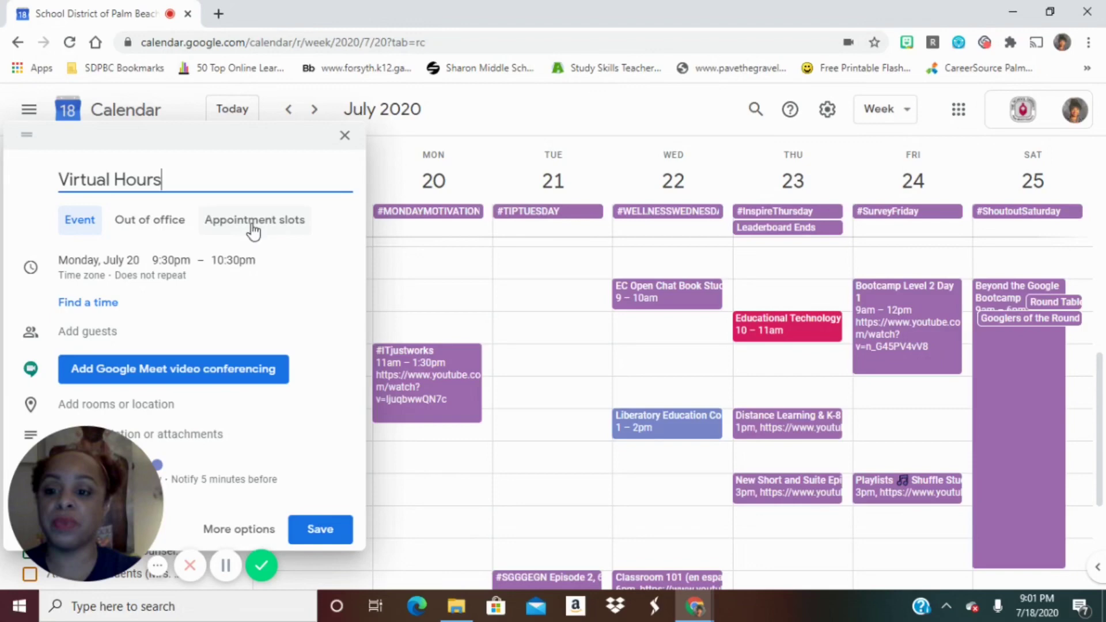
- Make the entry appointment slots starting Jul 20, 2020 at 8:45am
left_click(252, 225)
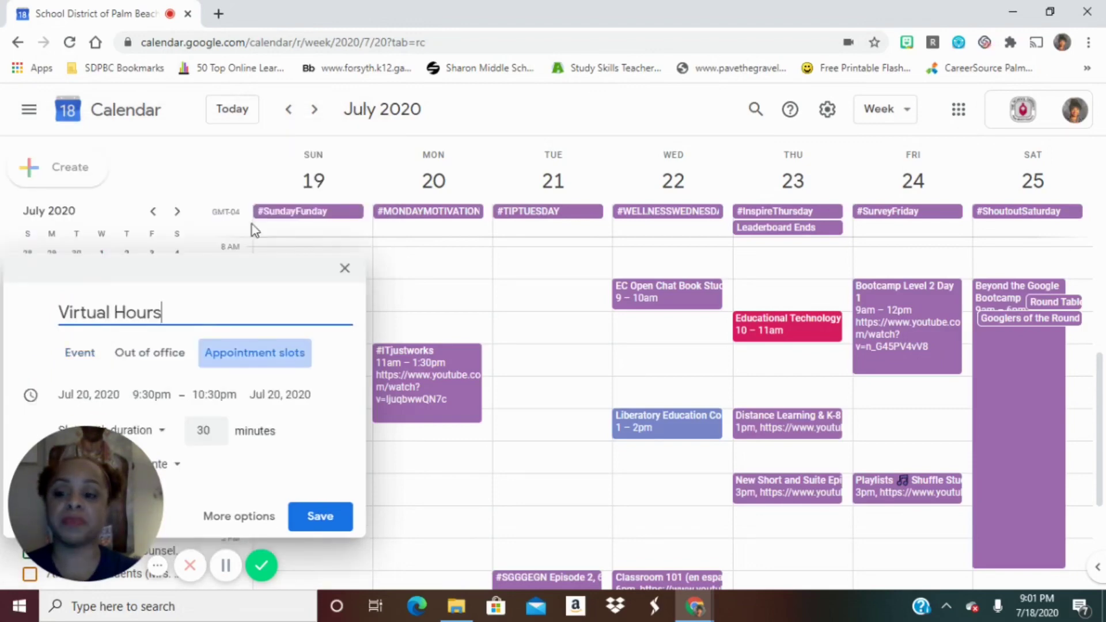
left_click(109, 391)
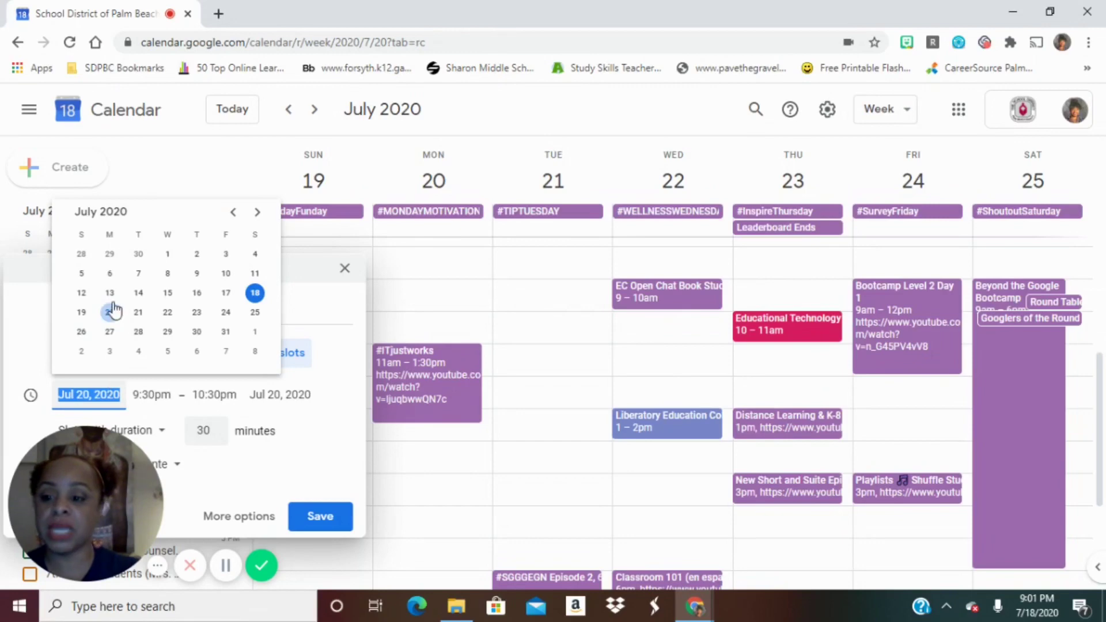
left_click(110, 313)
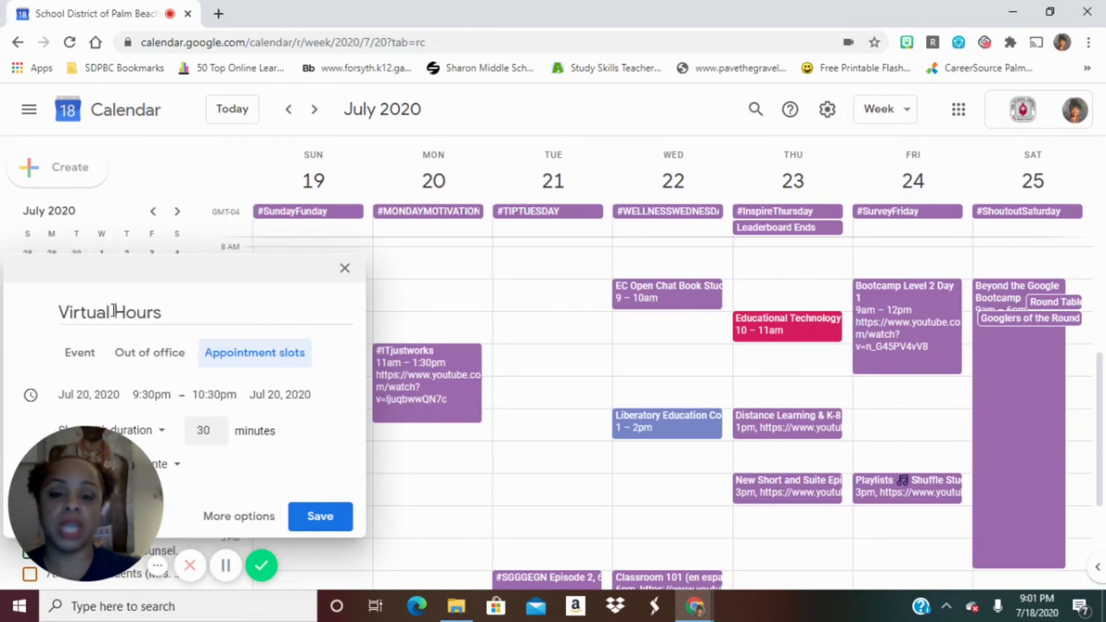
left_click(168, 392)
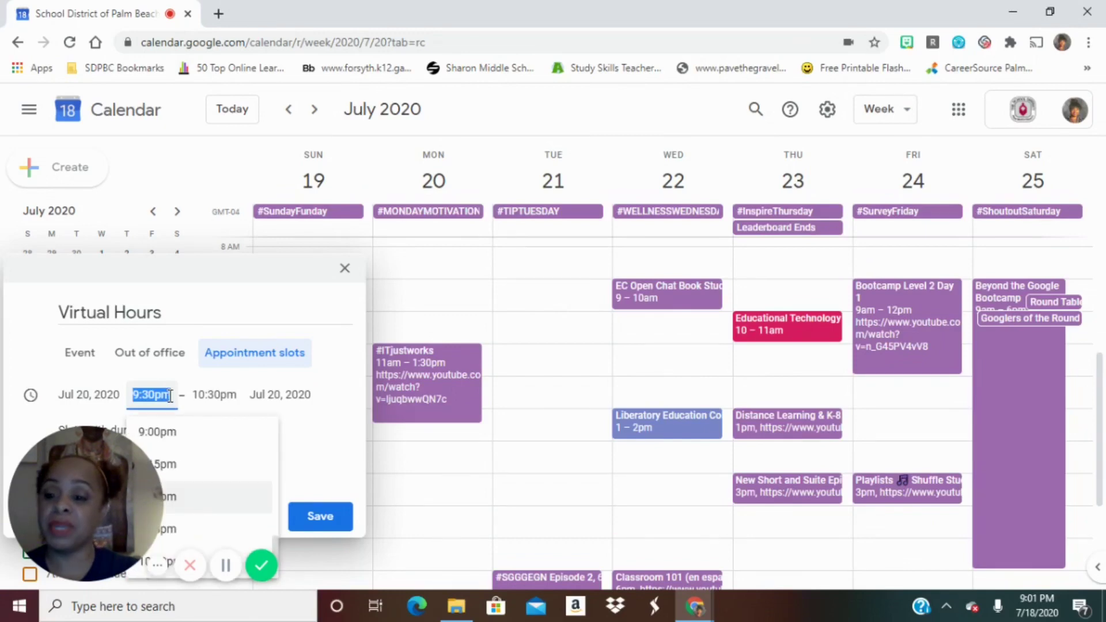
left_click_drag(276, 544, 271, 474)
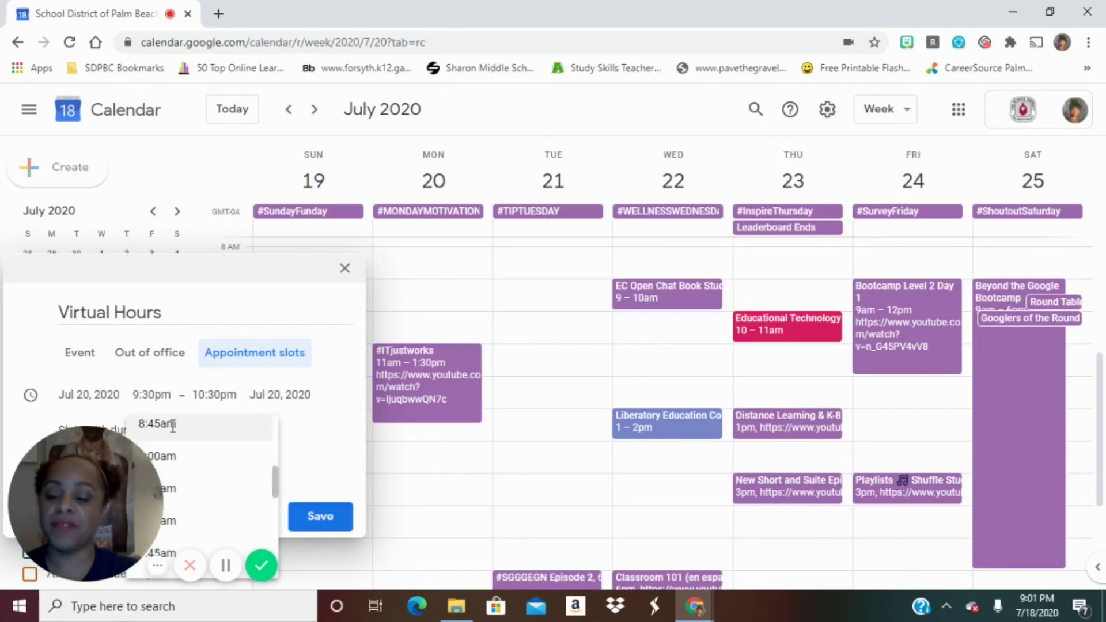
left_click(172, 424)
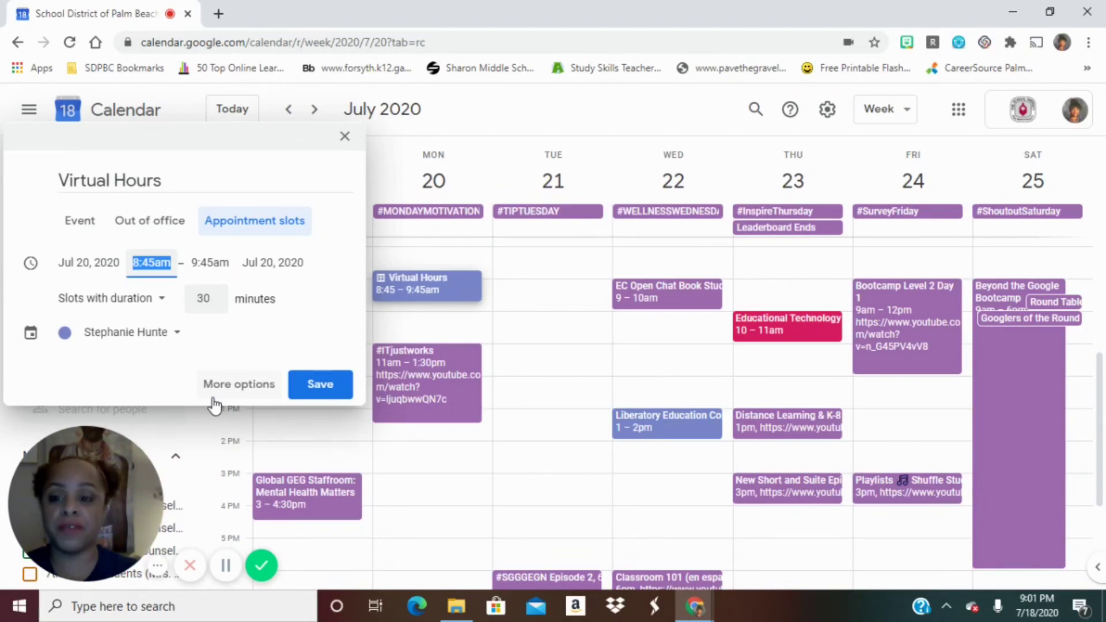
- Change the slot duration from 30 to 10 minutes and bring up the full edit page
left_click(212, 300)
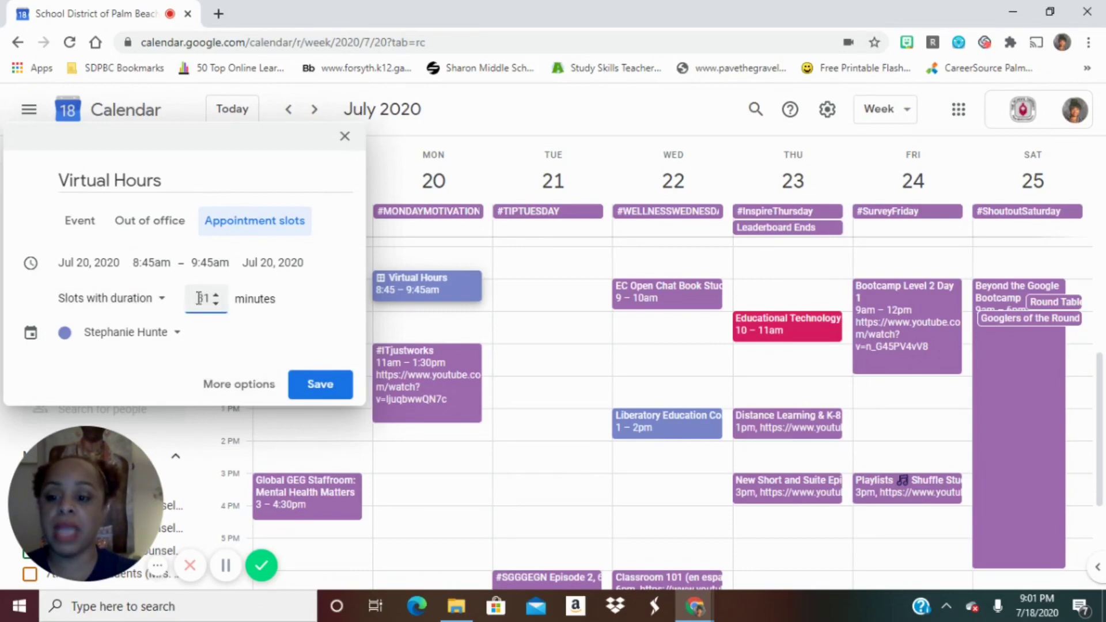
double_click(201, 297)
type("1")
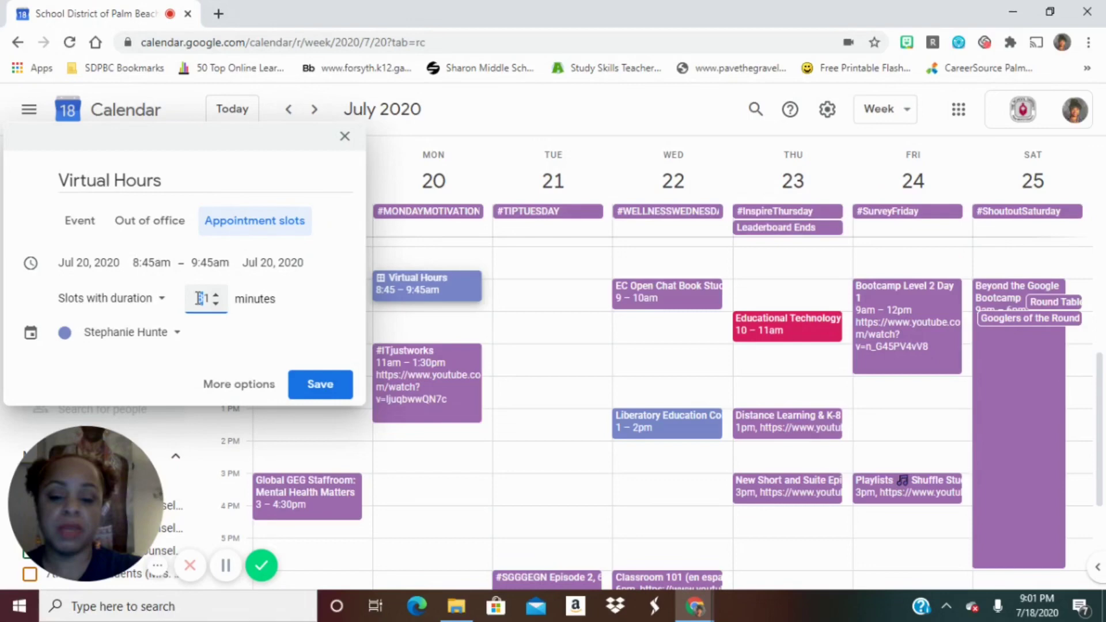
type("0")
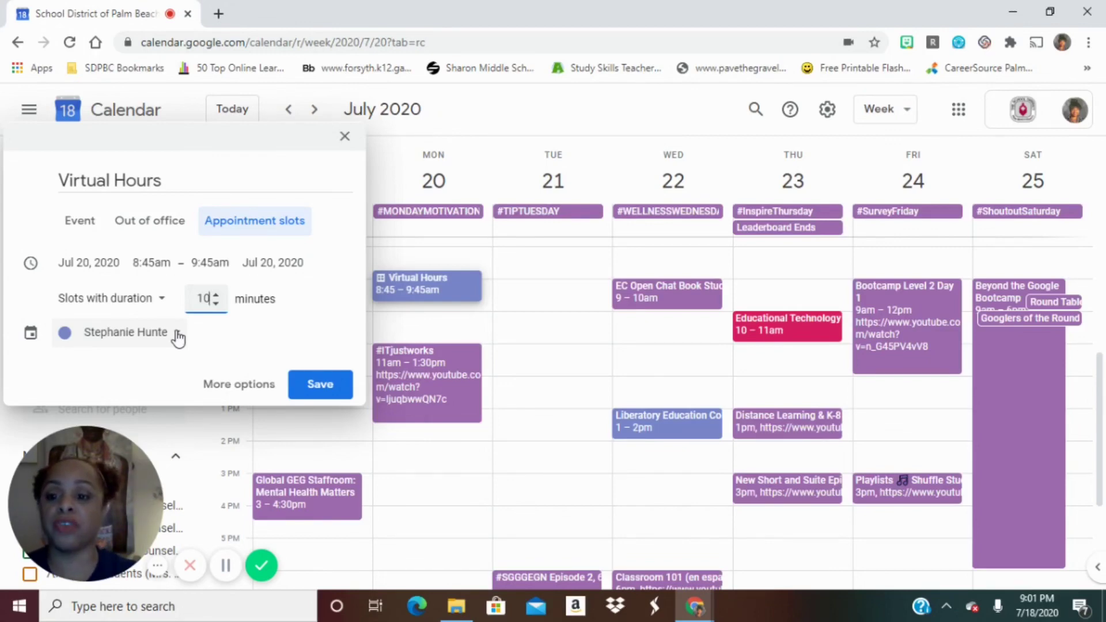
left_click(231, 397)
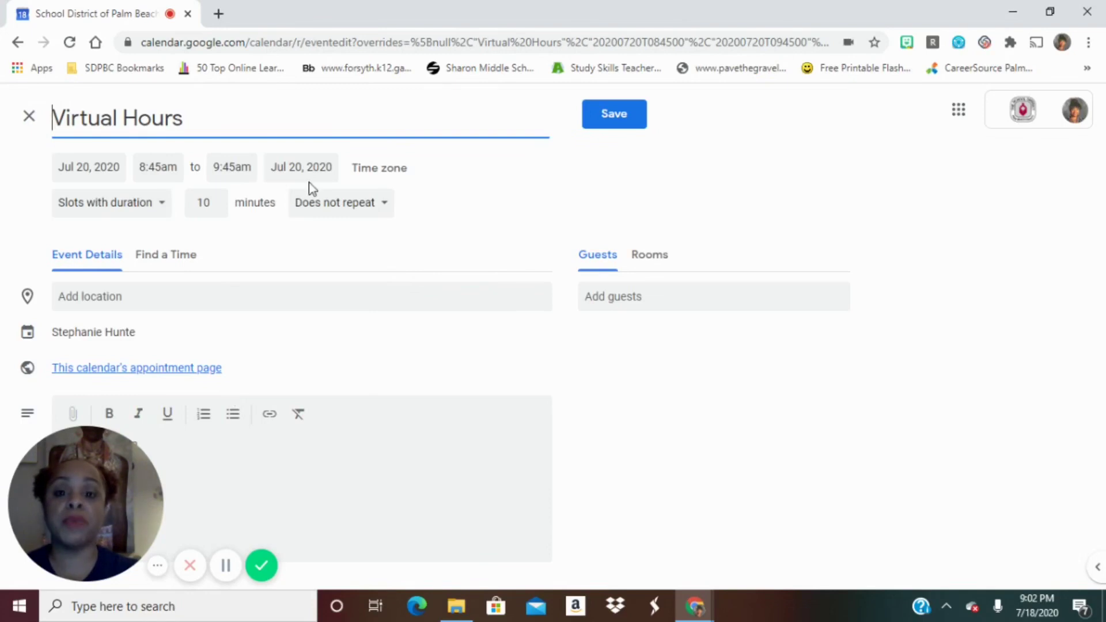
- Expand the 'Does not repeat' dropdown on the Virtual Hours edit page
left_click(367, 212)
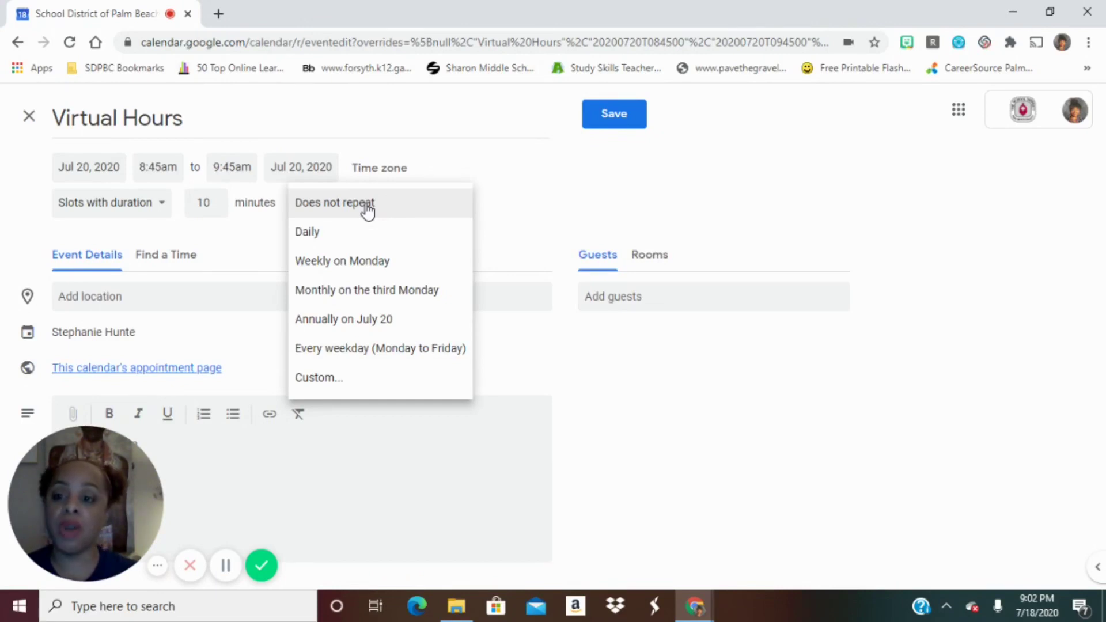
- Set a custom weekly recurrence on Monday–Friday, ending on Oct 9, 2020
left_click(320, 379)
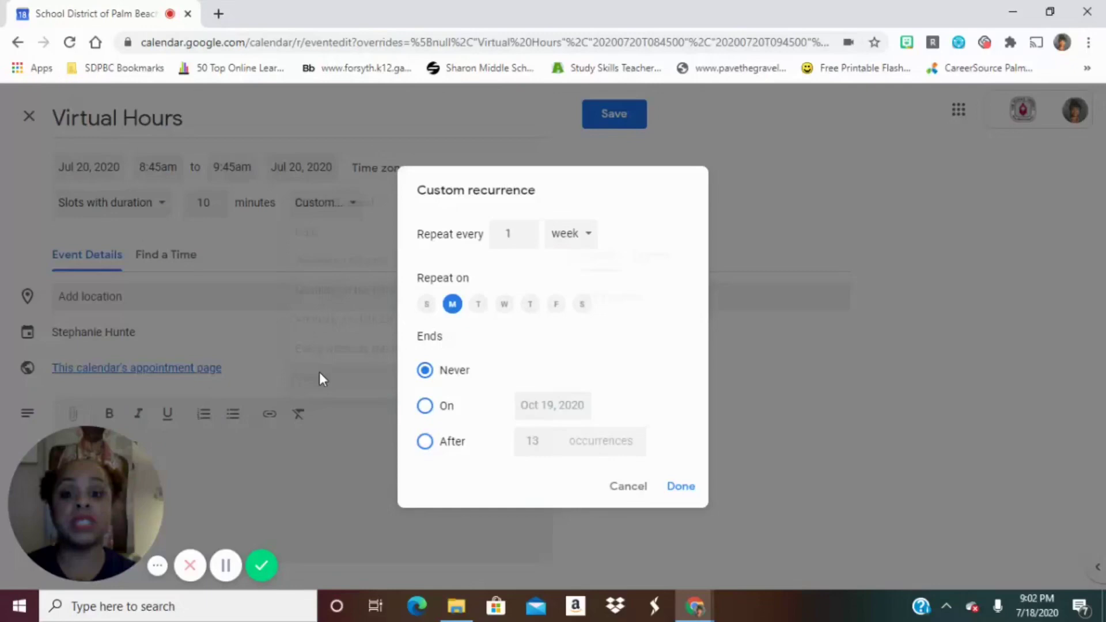
left_click(478, 304)
left_click(505, 305)
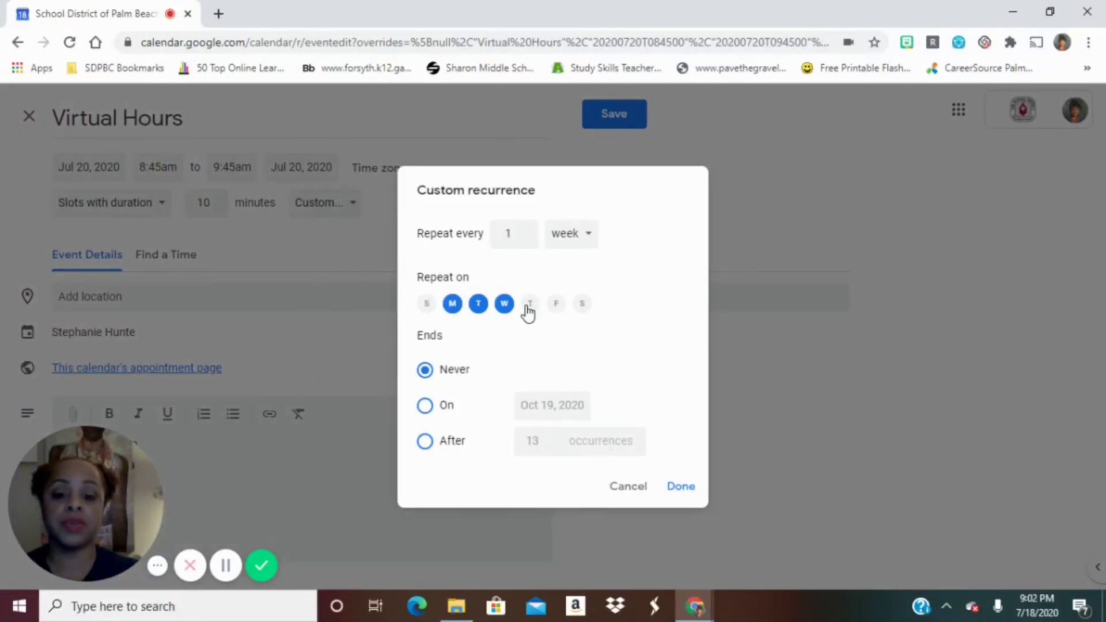
left_click(529, 310)
left_click(555, 311)
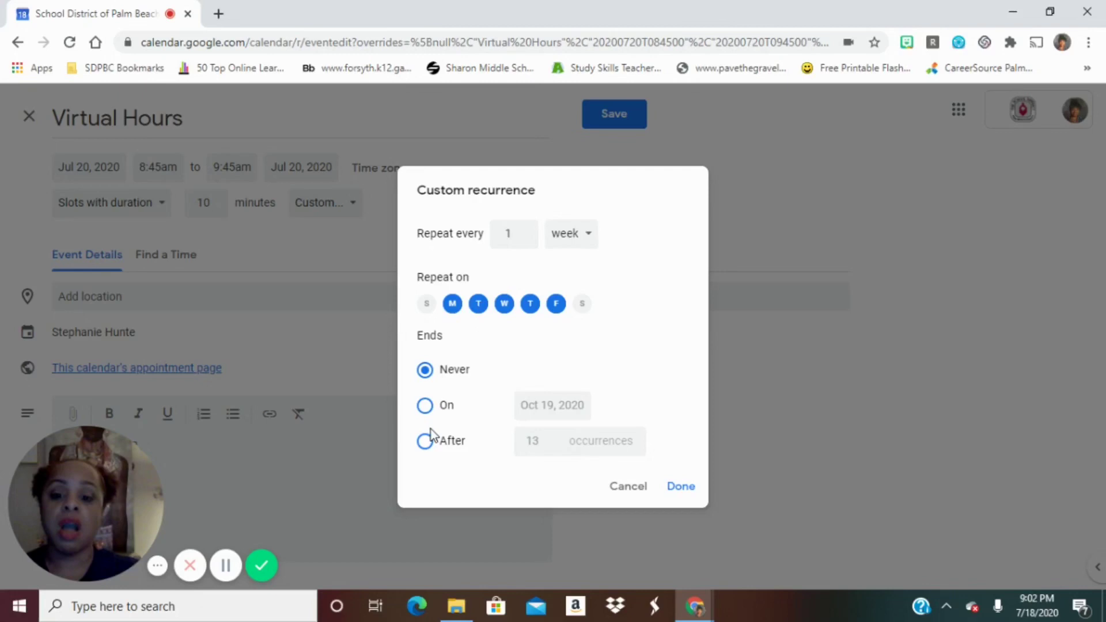
left_click(442, 406)
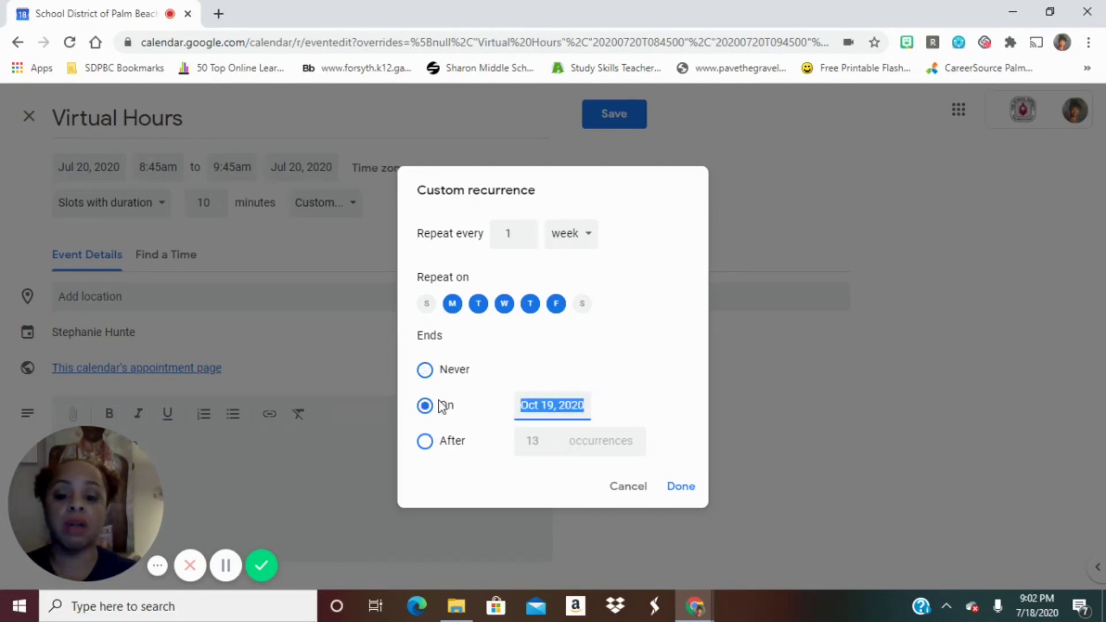
left_click(564, 408)
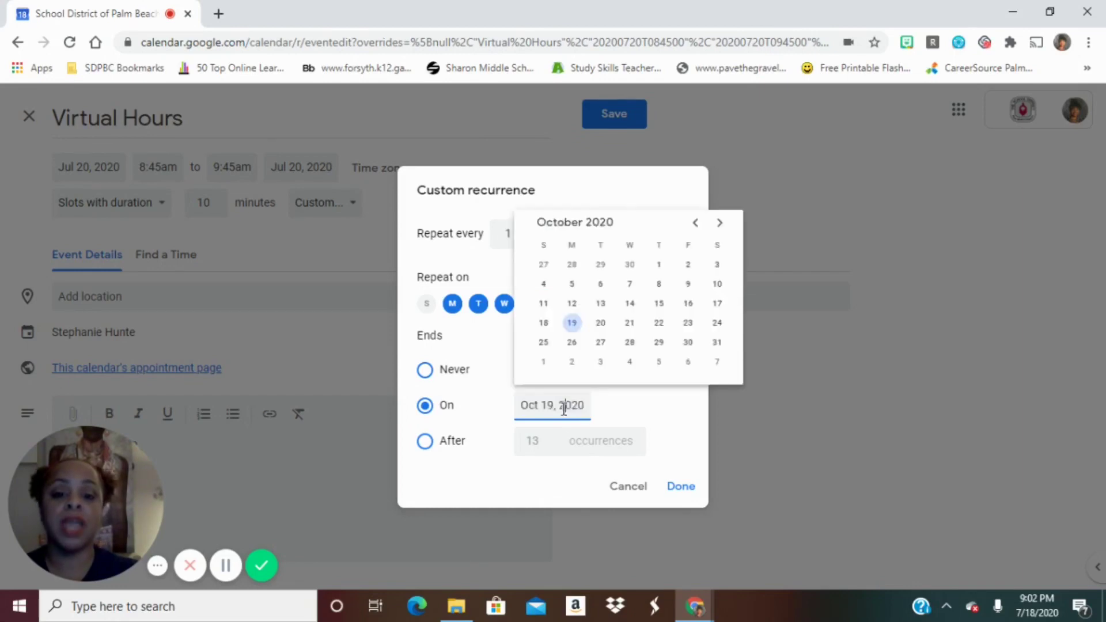
left_click(690, 286)
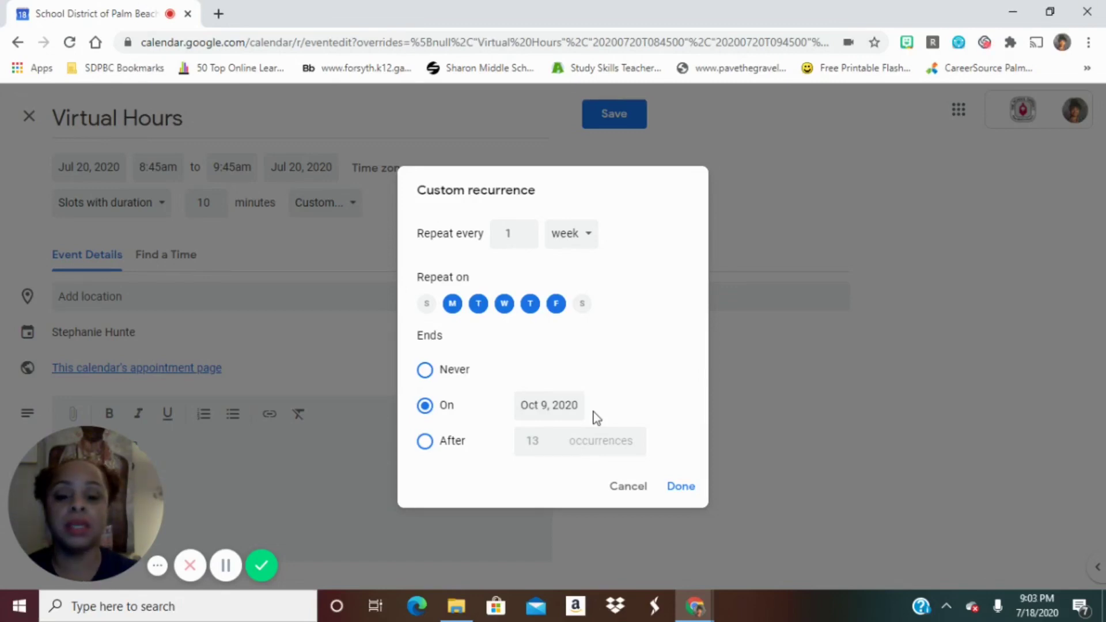
- Confirm the Monday–Friday recurrence and save the Virtual Hours slots
left_click(685, 489)
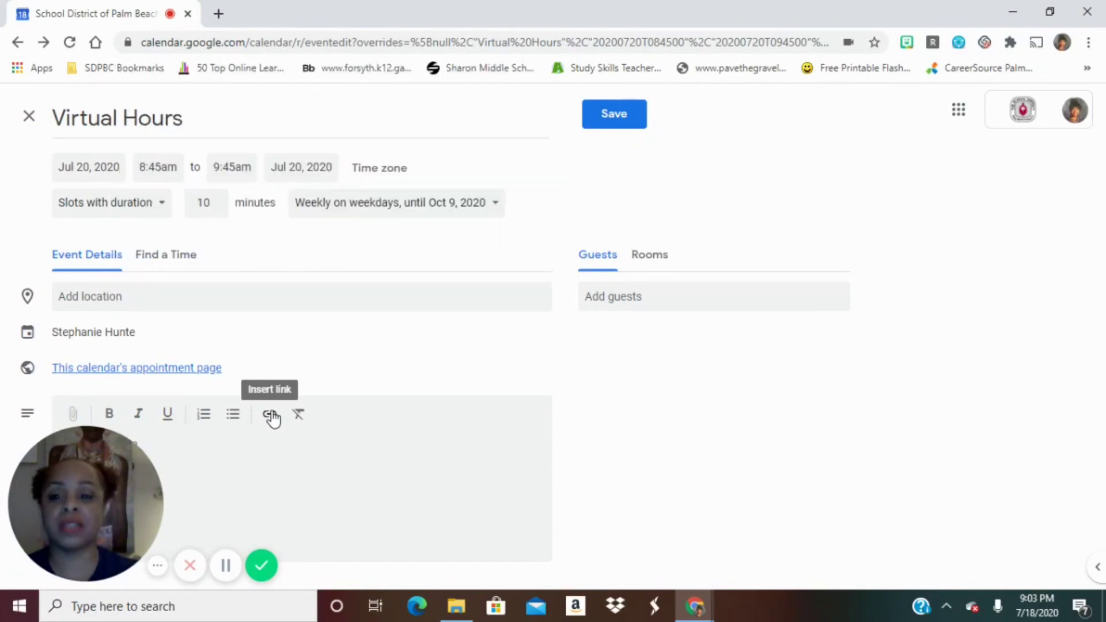
left_click(622, 118)
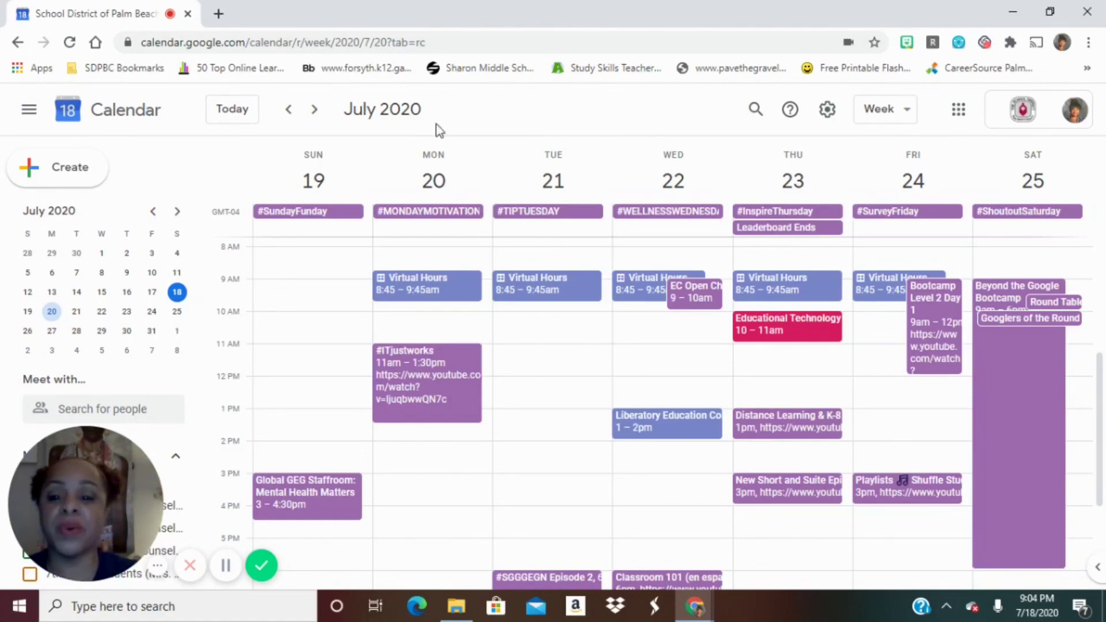
- Open Monday's Virtual Hours slots for editing and follow the calendar's appointment page link
right_click(422, 296)
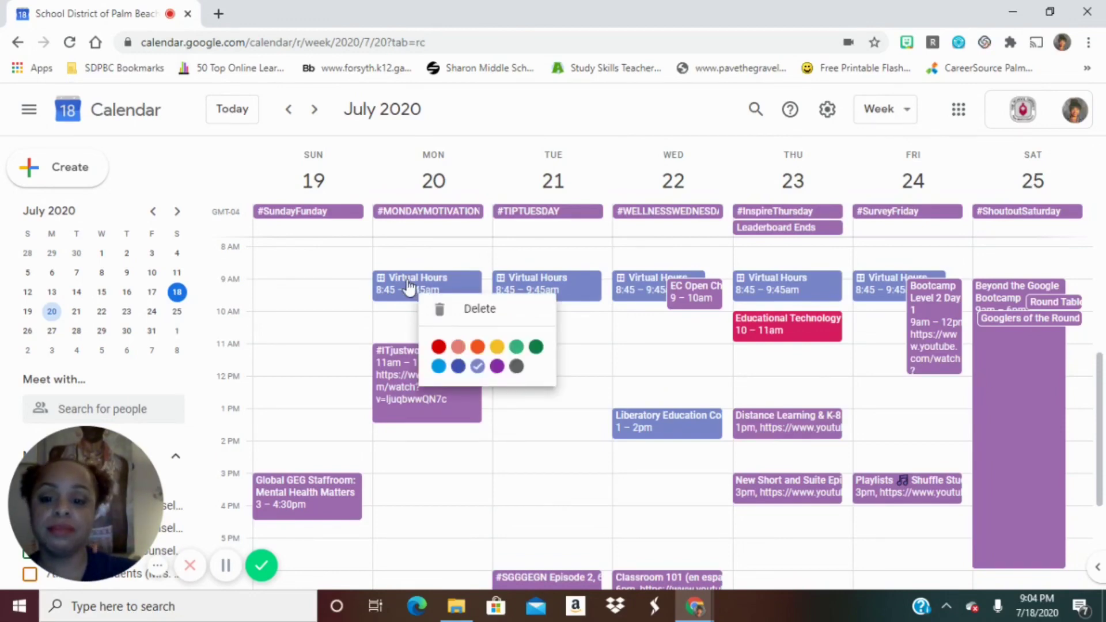
left_click(413, 286)
double_click(407, 279)
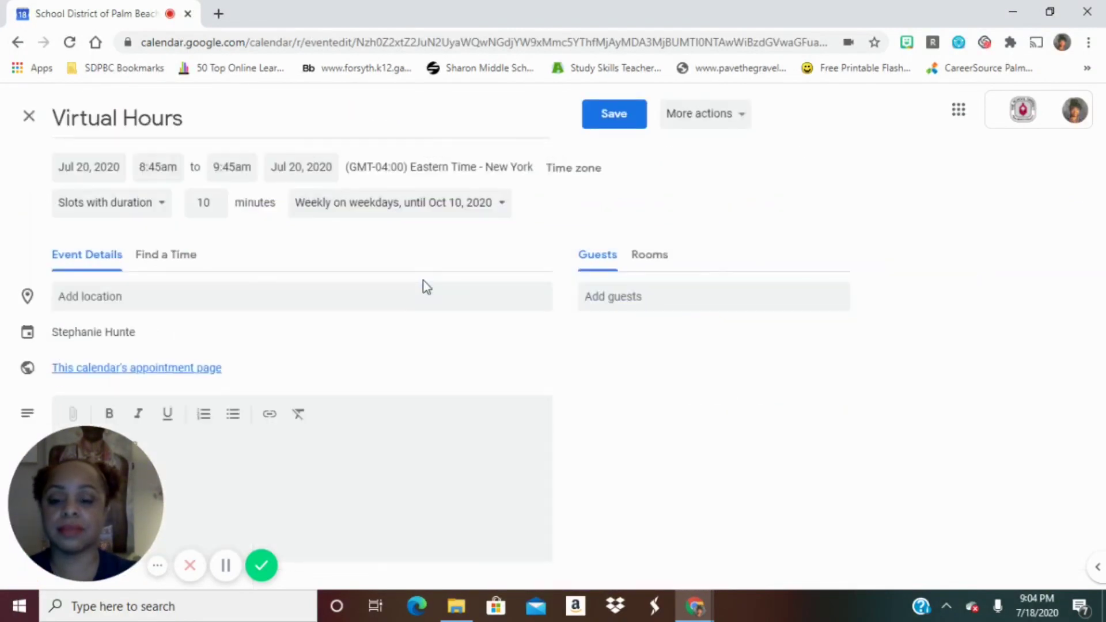
left_click(97, 369)
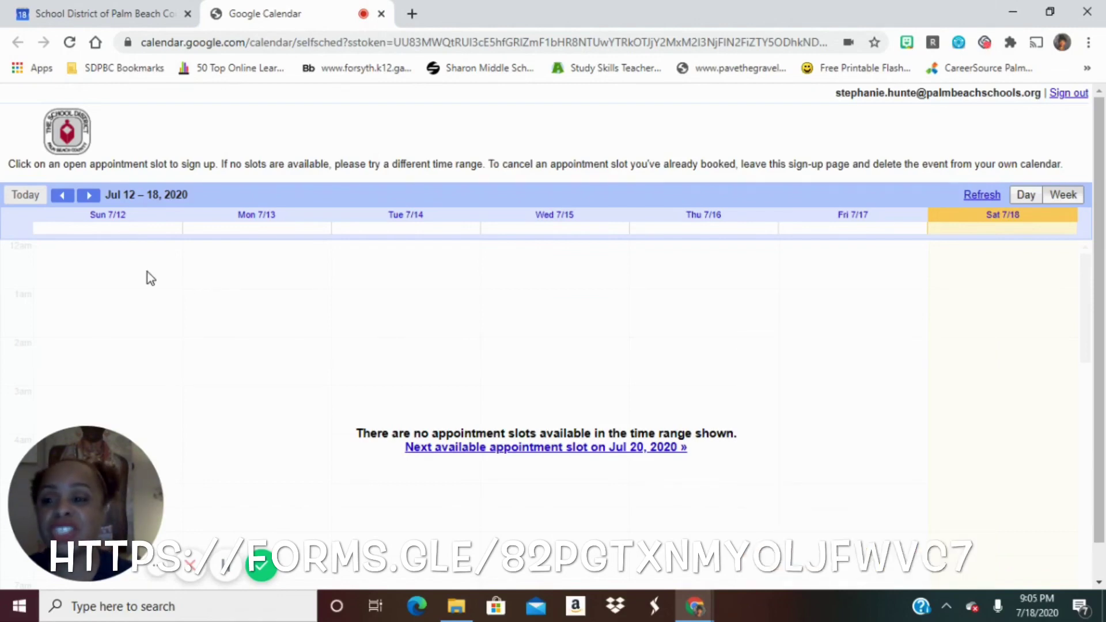
- Advance the public appointment page to the week of Jul 19–25, 2020
left_click(88, 196)
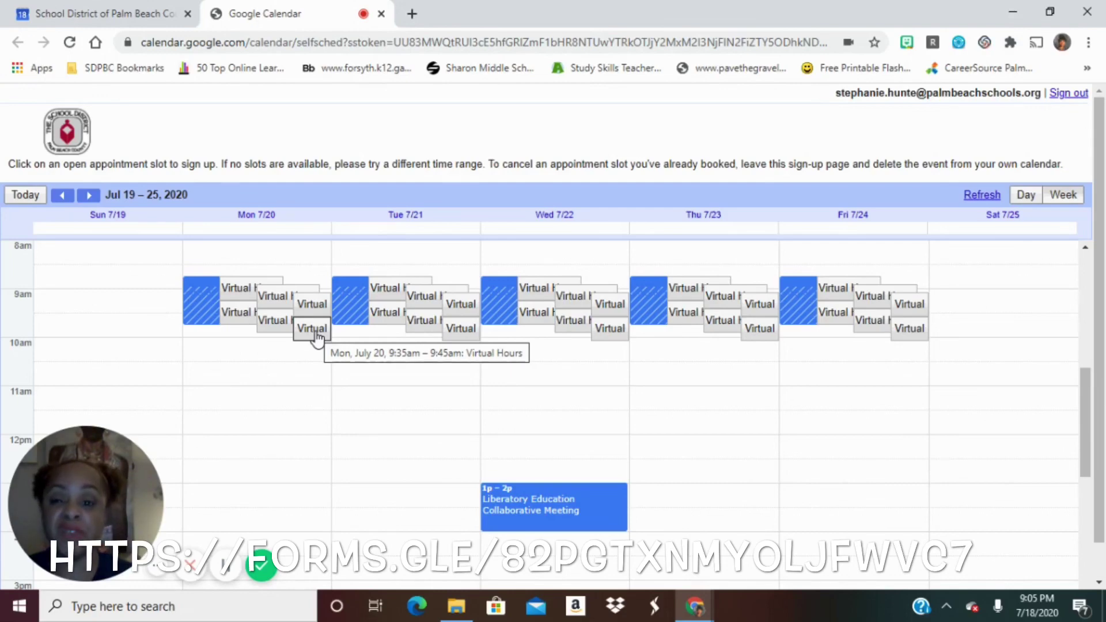
- Book the Monday, July 20, 9:35–9:45am Virtual Hours slot and save the booking
left_click(316, 337)
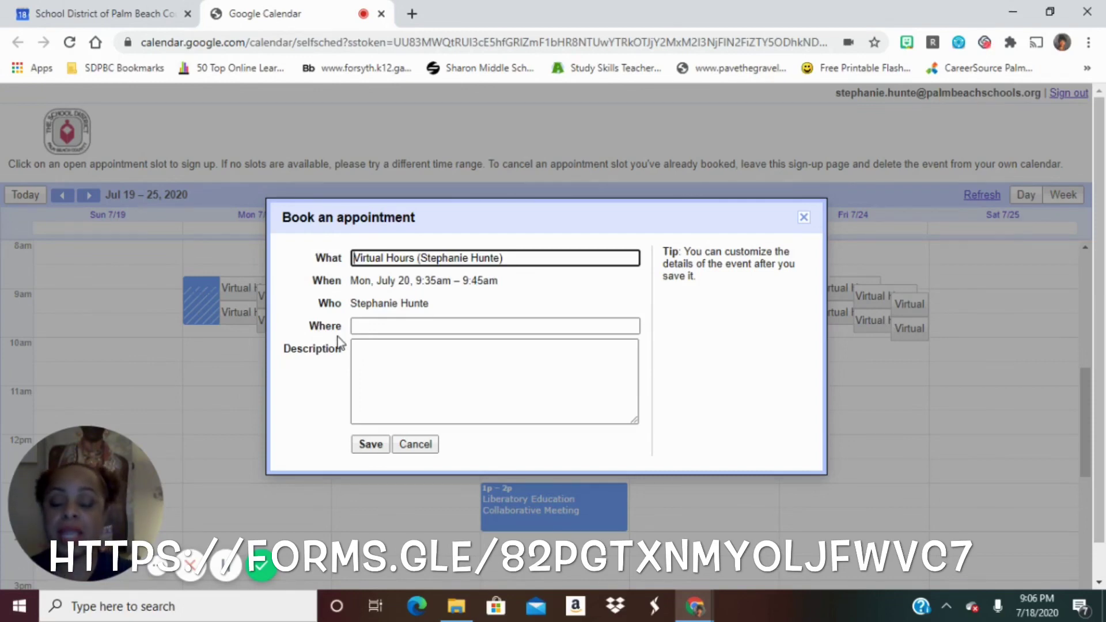
left_click(417, 367)
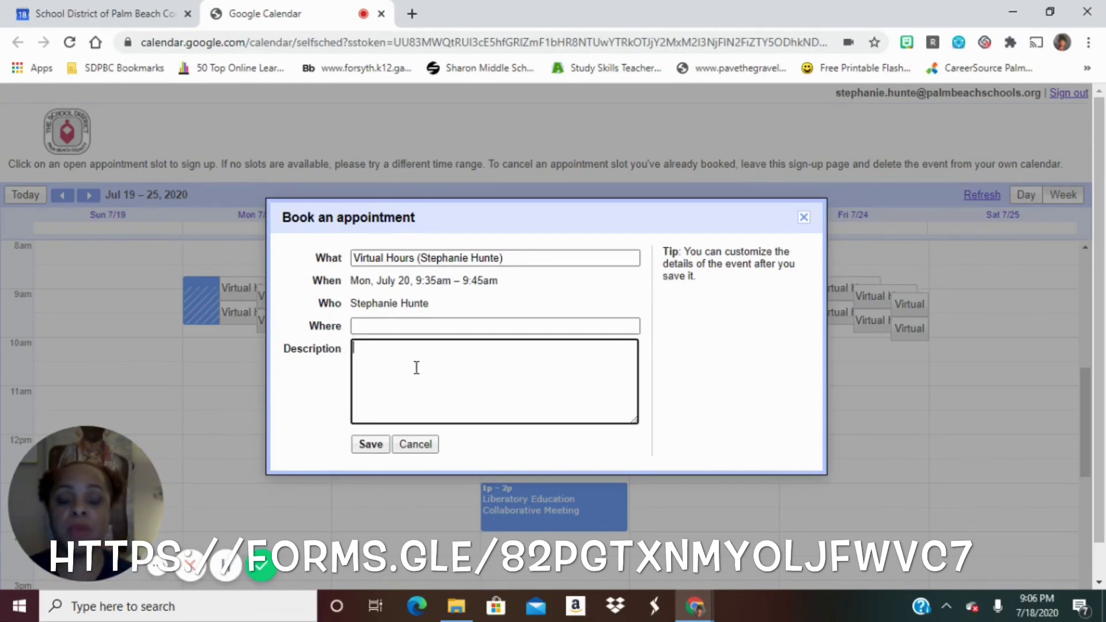
left_click(371, 446)
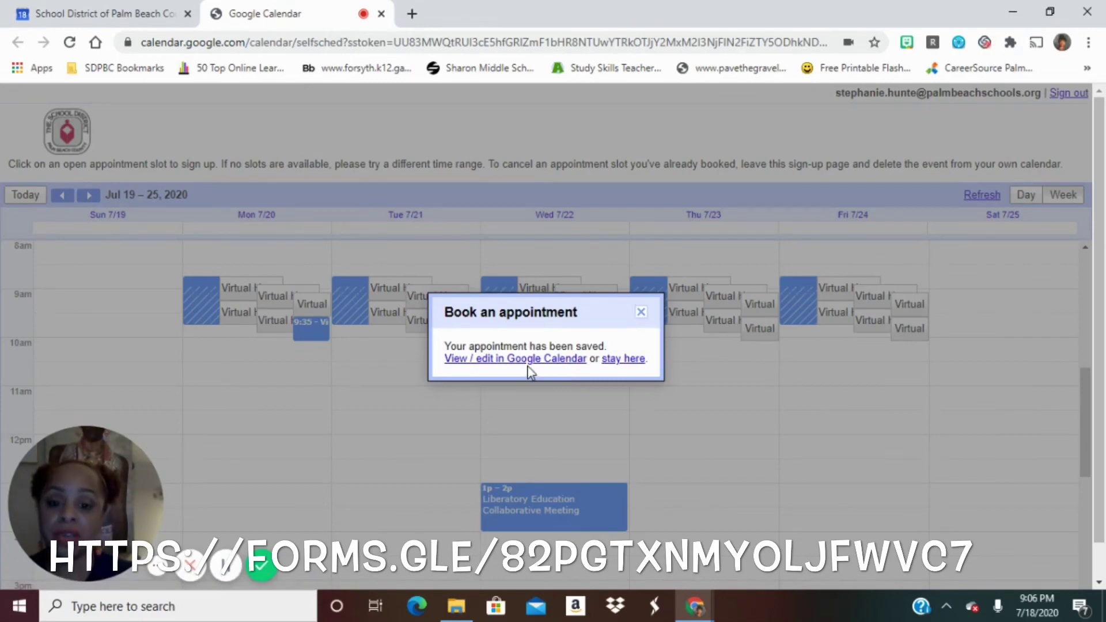
- Dismiss the booking confirmation and select the appointment page's URL
left_click(641, 312)
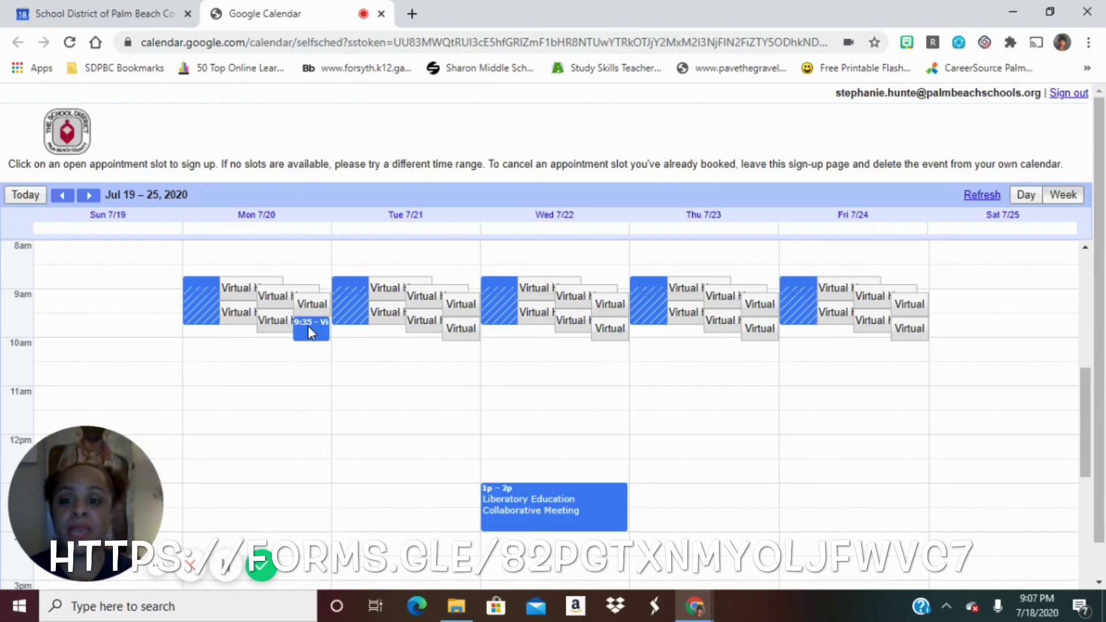
left_click(306, 43)
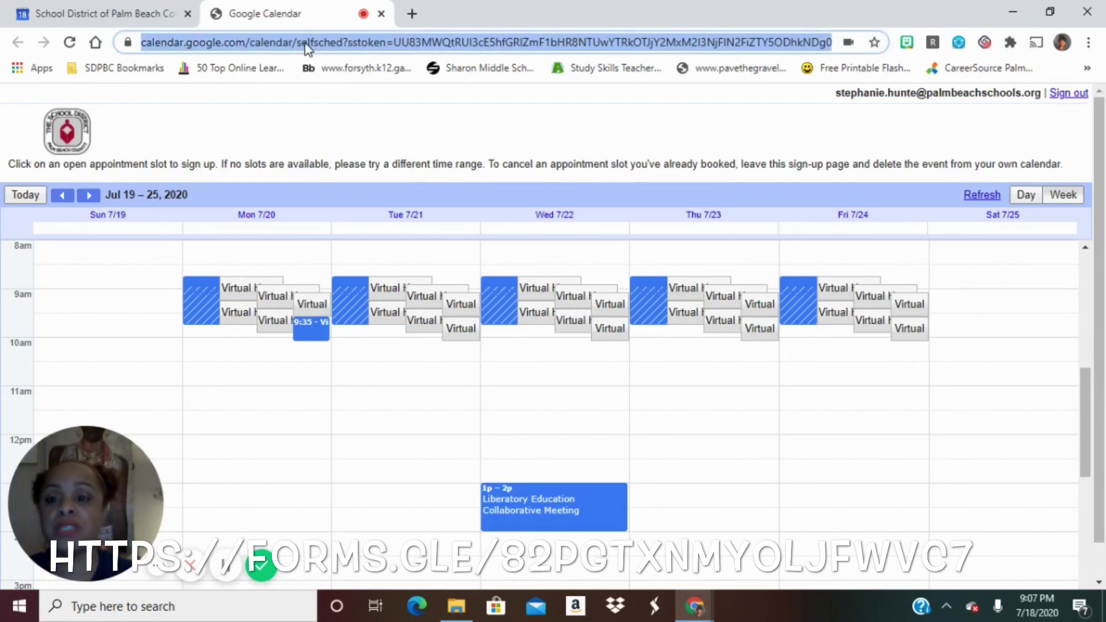